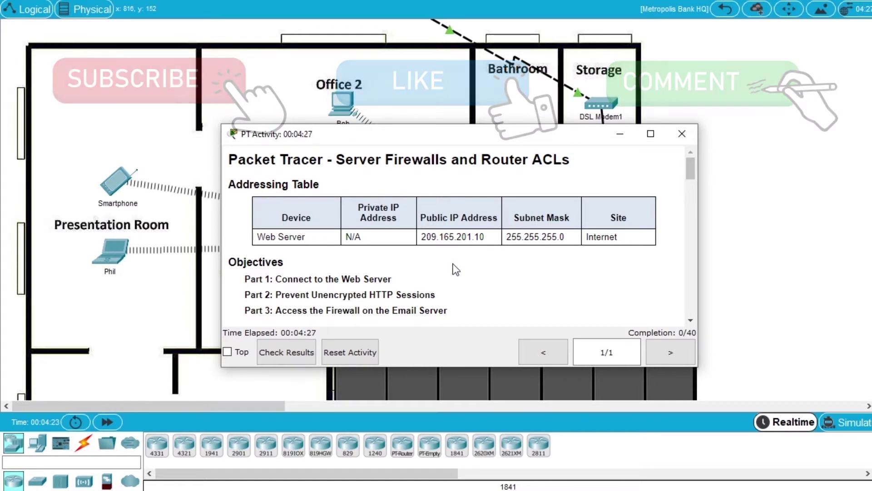
left_click(620, 133)
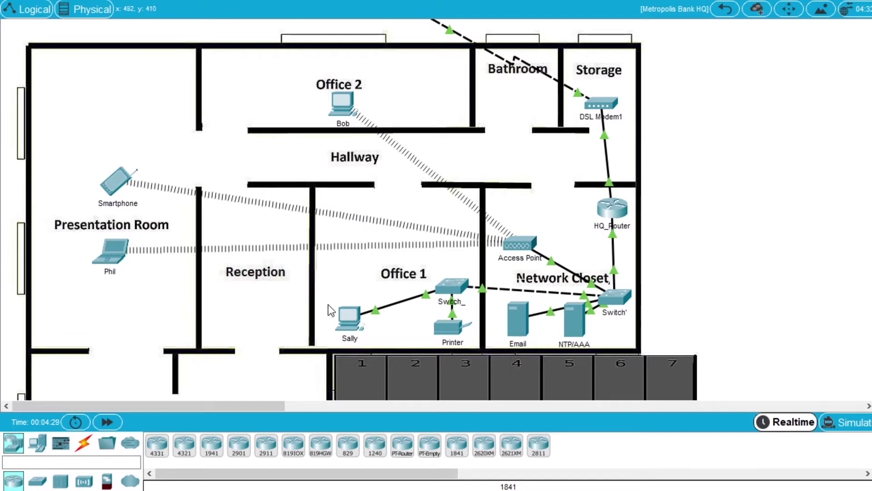
left_click(349, 321)
left_click_drag(472, 16, 480, 100)
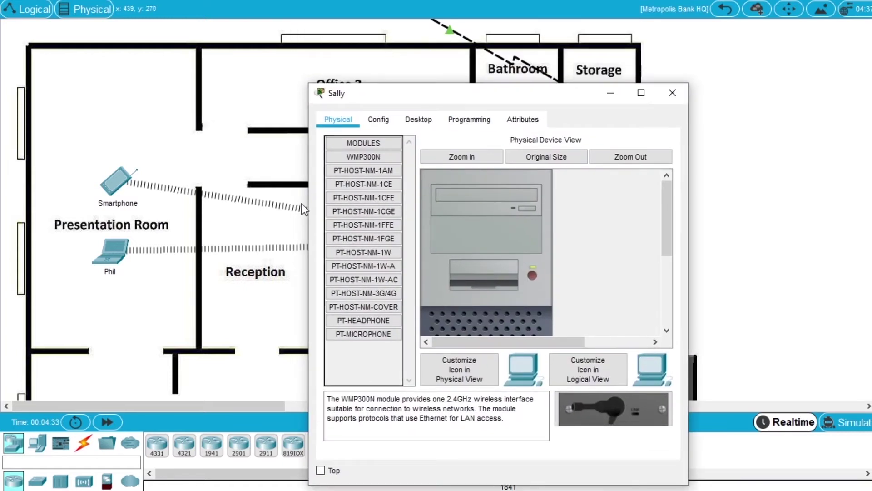
left_click_drag(302, 205, 110, 191)
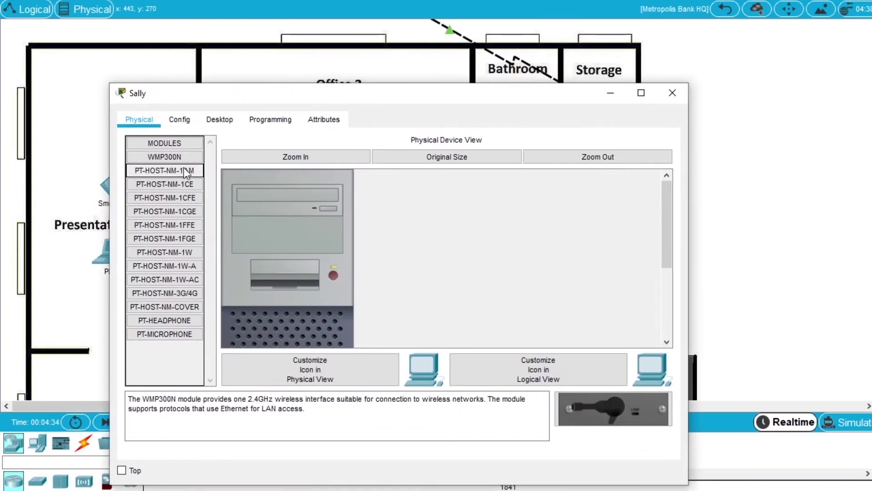
left_click(222, 122)
left_click_drag(281, 95, 325, 58)
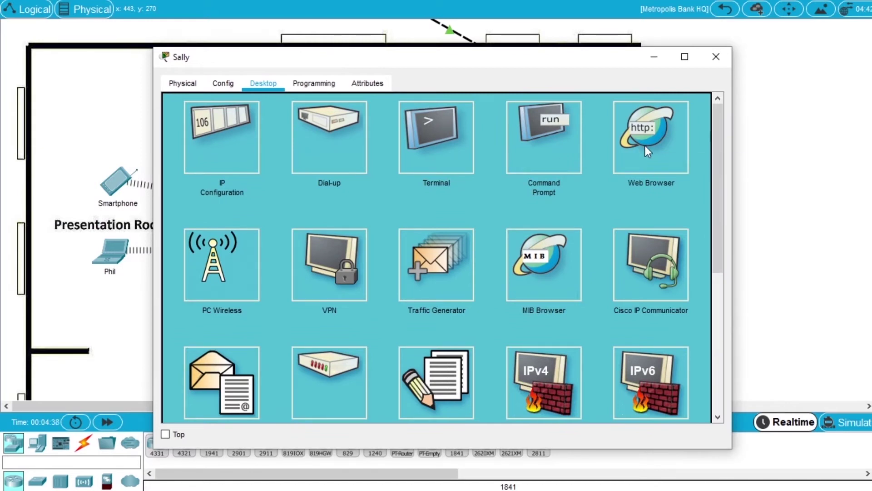
left_click(645, 146)
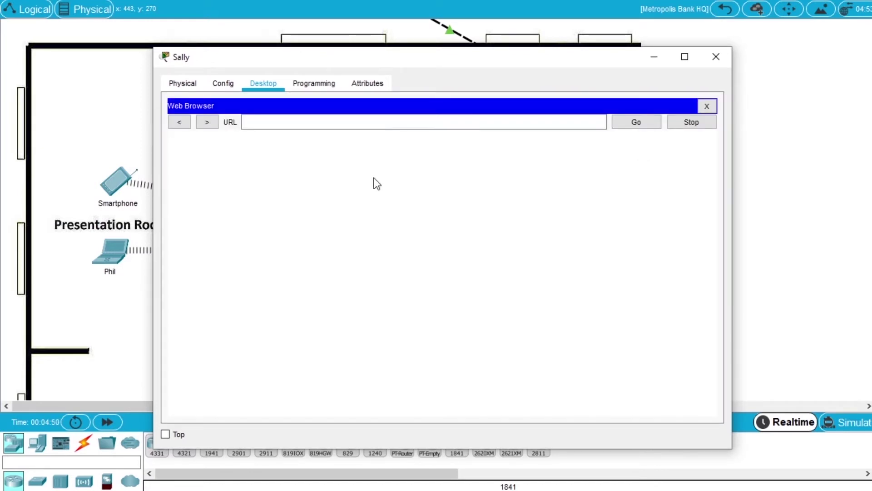
left_click(296, 124)
type("h")
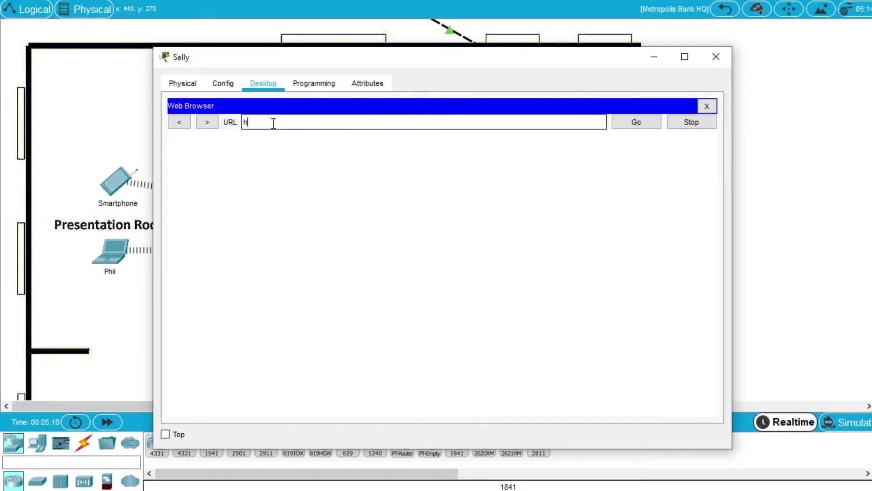
type("ttp://www.cisco.corp")
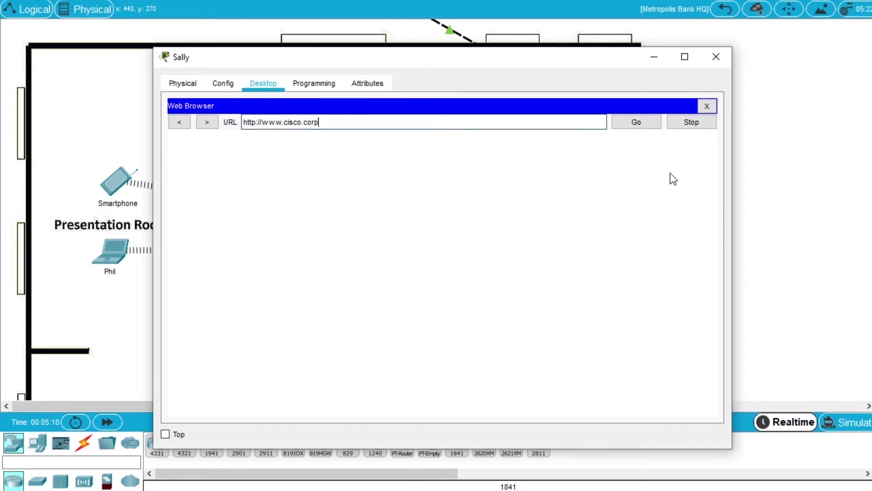
left_click(645, 123)
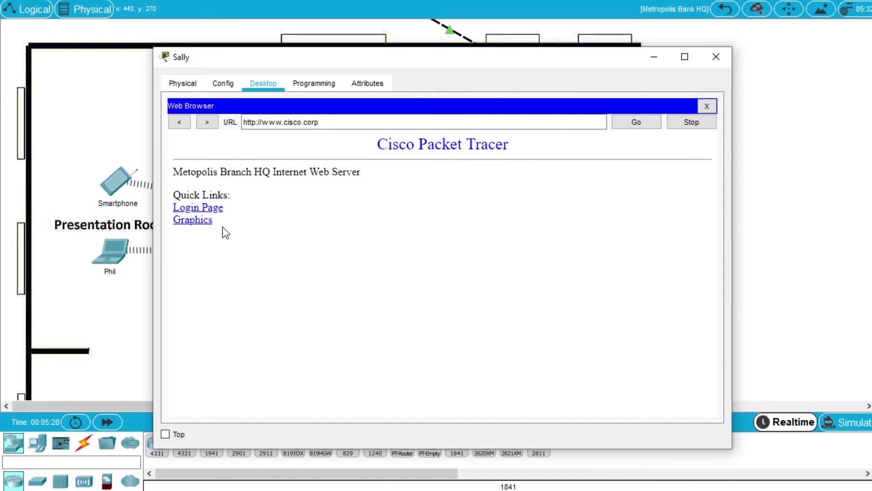
left_click(216, 210)
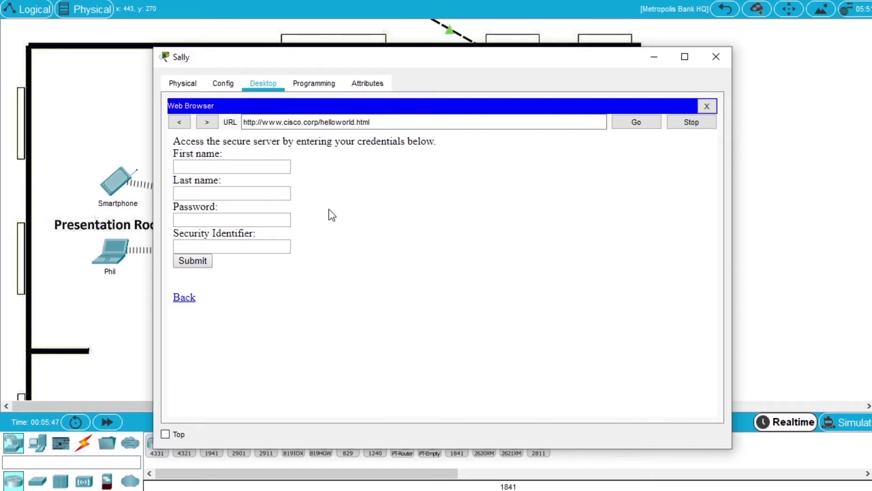
left_click(256, 126)
left_click_drag(320, 122, 416, 126)
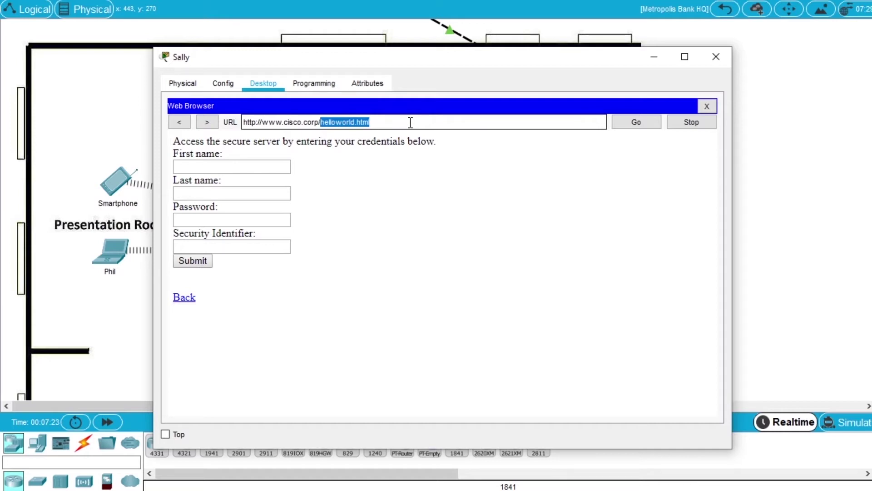
key("BackSpace")
key("Home")
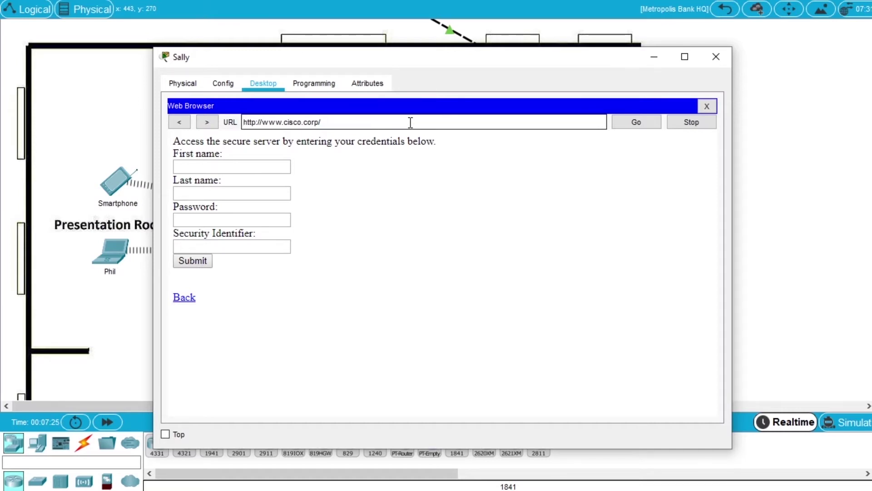
key("Right")
key("Right")
key("Right")
key("Right")
type("s")
left_click(326, 122)
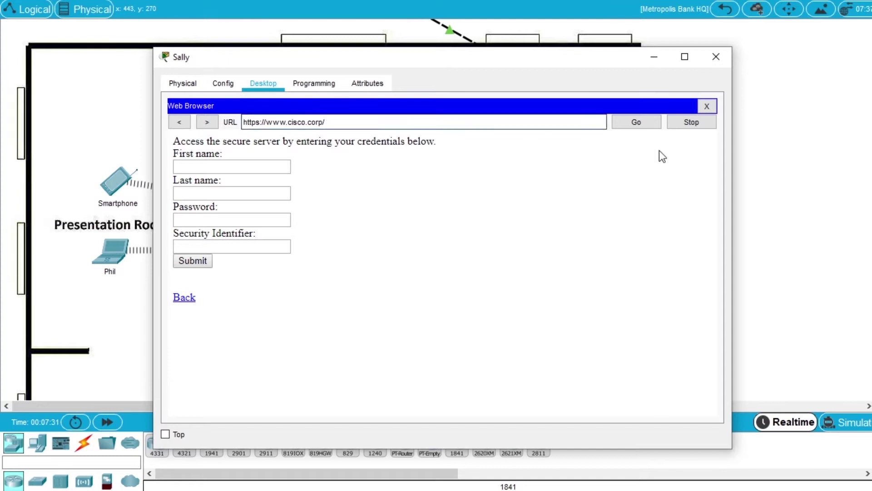
left_click(641, 128)
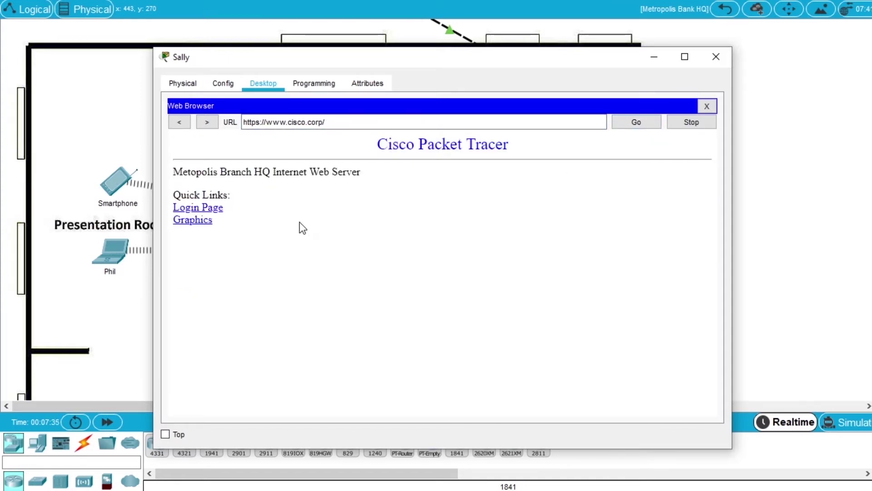
left_click(212, 209)
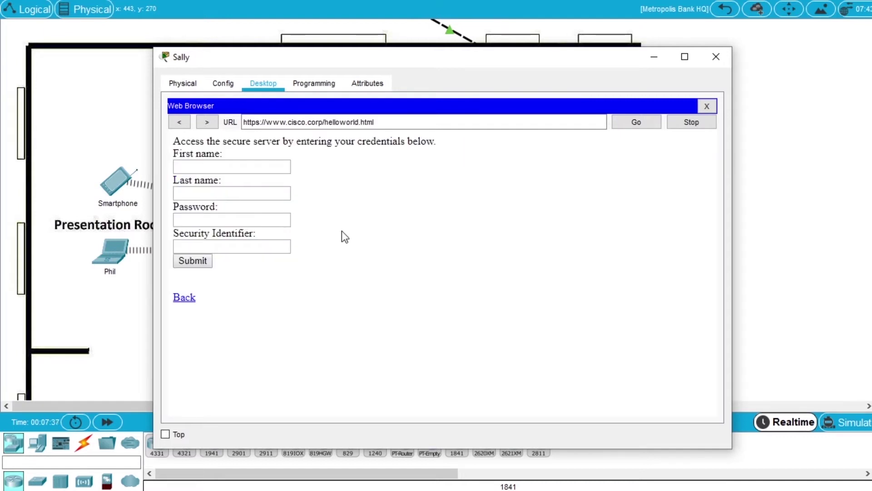
Highlight the https part of the address to emphasise the secure connection.
left_click(248, 122)
left_click(261, 123)
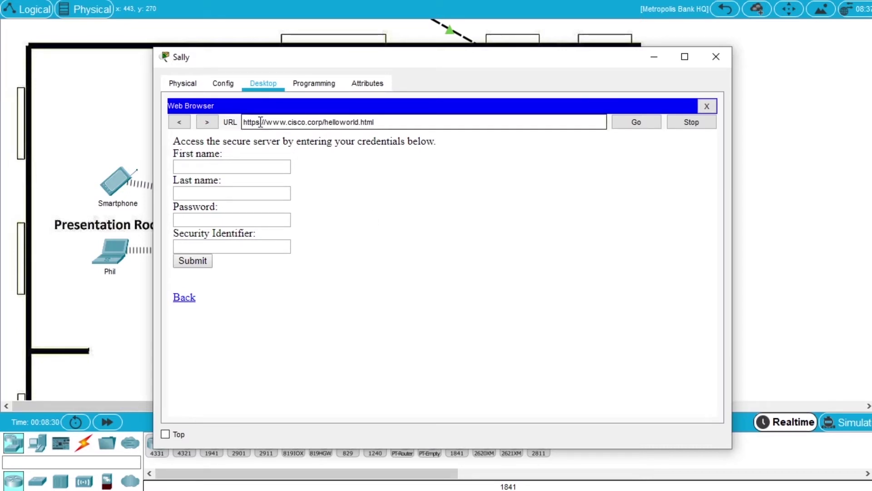
left_click_drag(261, 123, 243, 122)
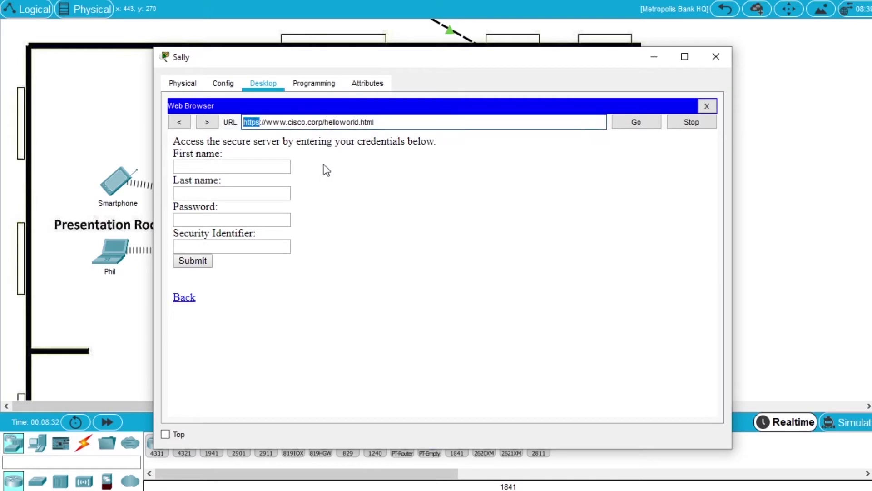
left_click(350, 187)
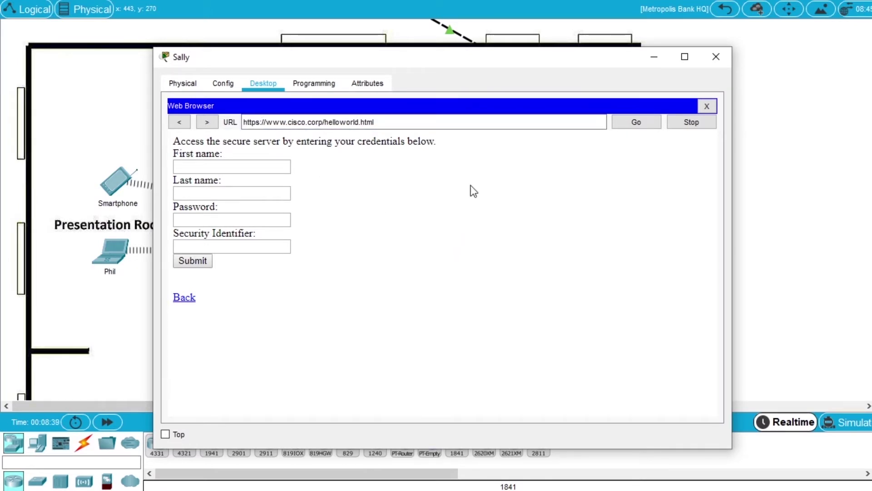
left_click(716, 57)
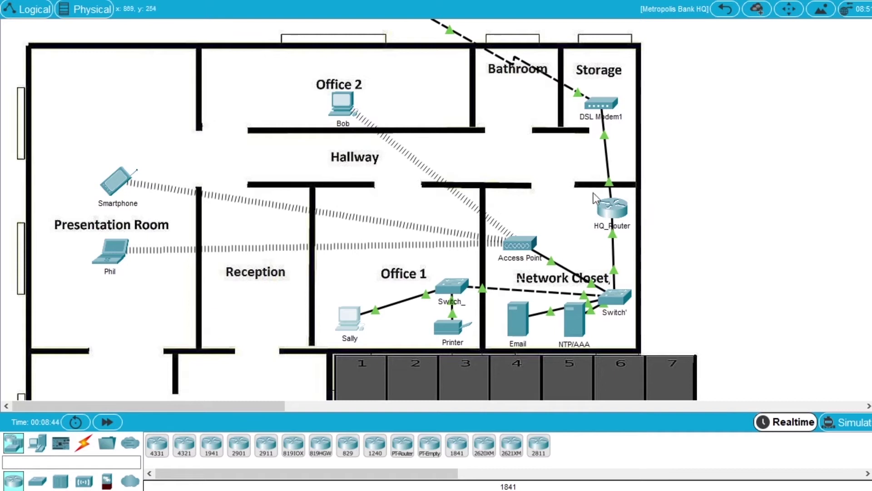
left_click(617, 210)
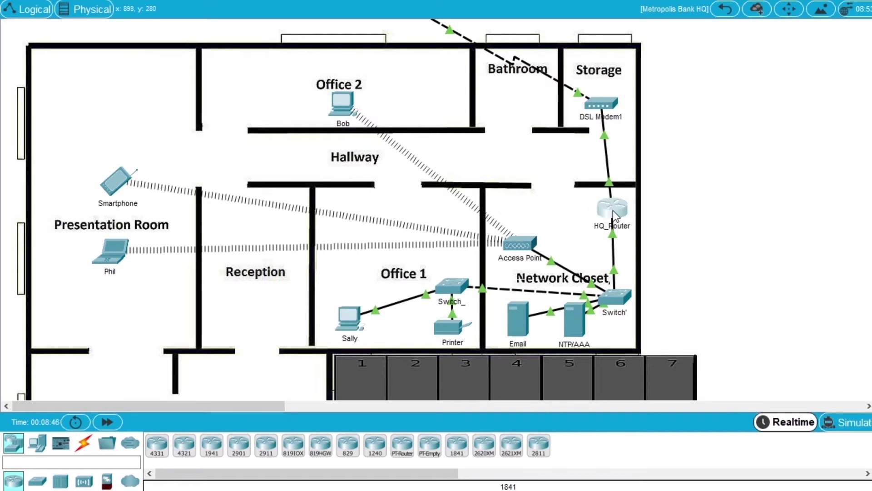
left_click_drag(302, 204, 141, 204)
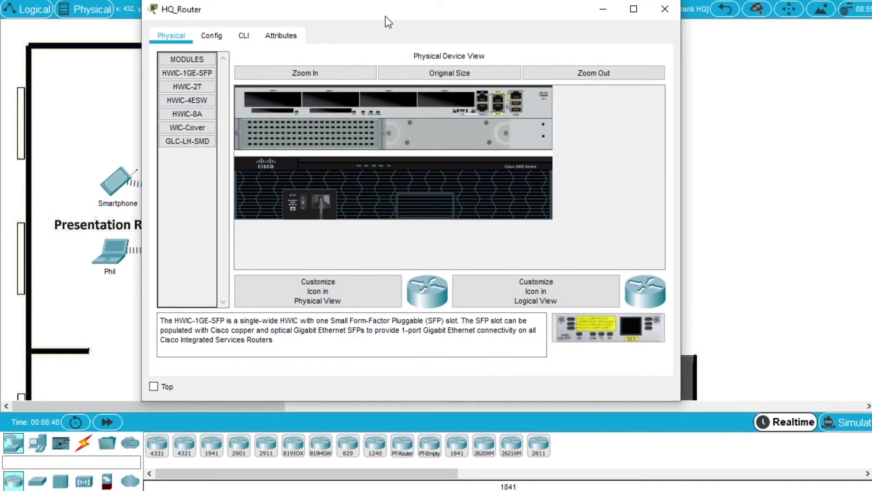
left_click_drag(385, 16, 371, 42)
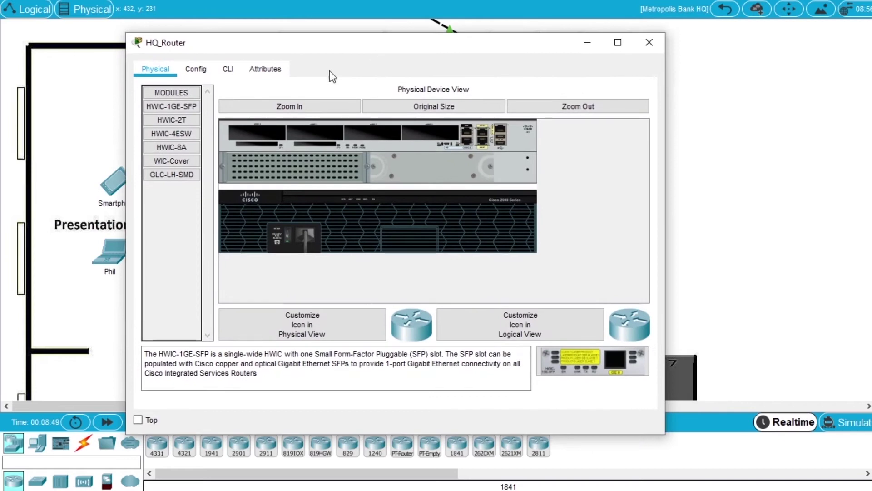
left_click(228, 70)
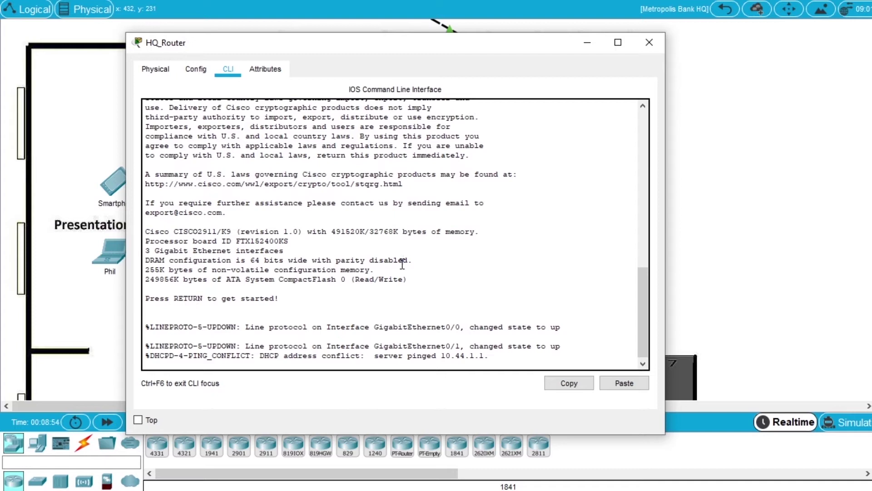
Log into the router console, then run enable and configure terminal.
key("Return")
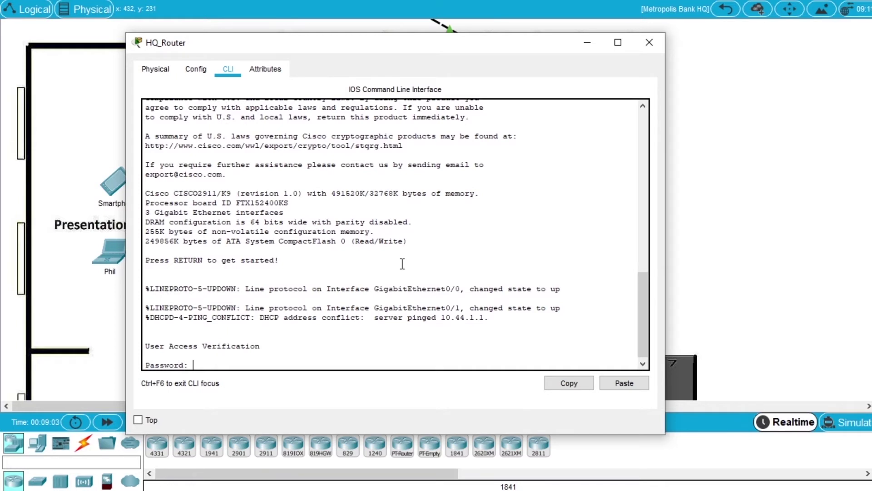
key("Return")
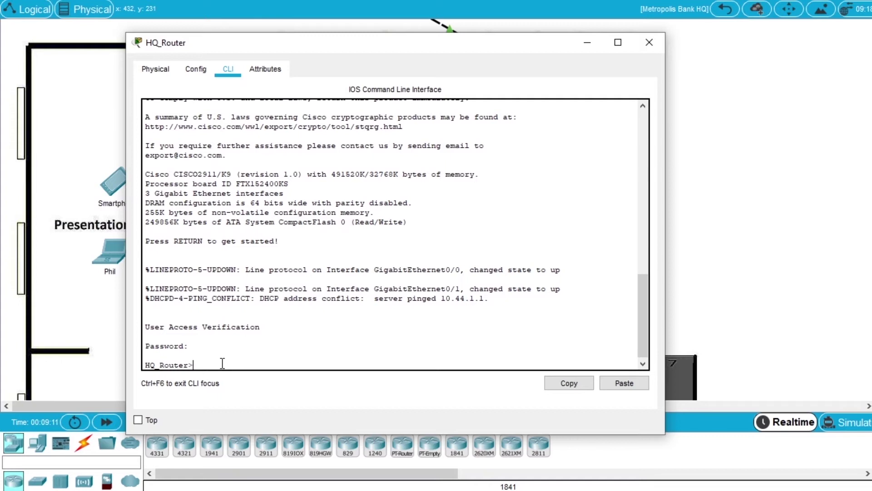
type("enable")
key("Return")
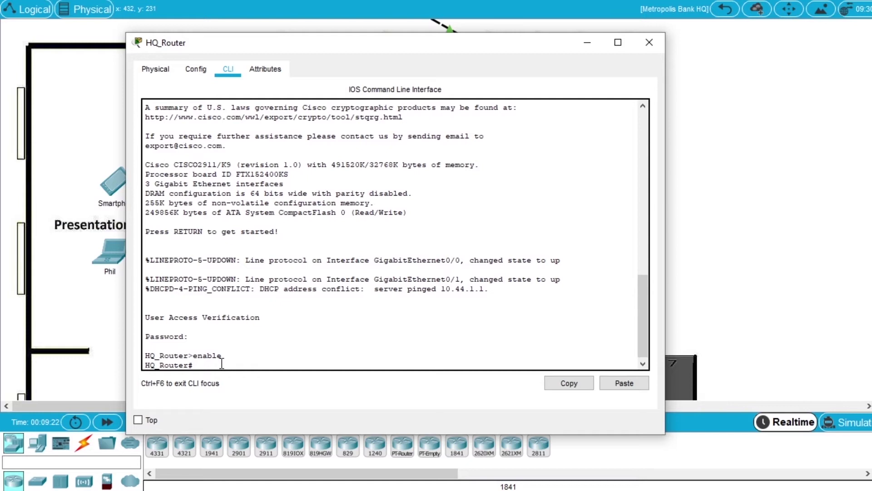
type("configure terminal")
key("Return")
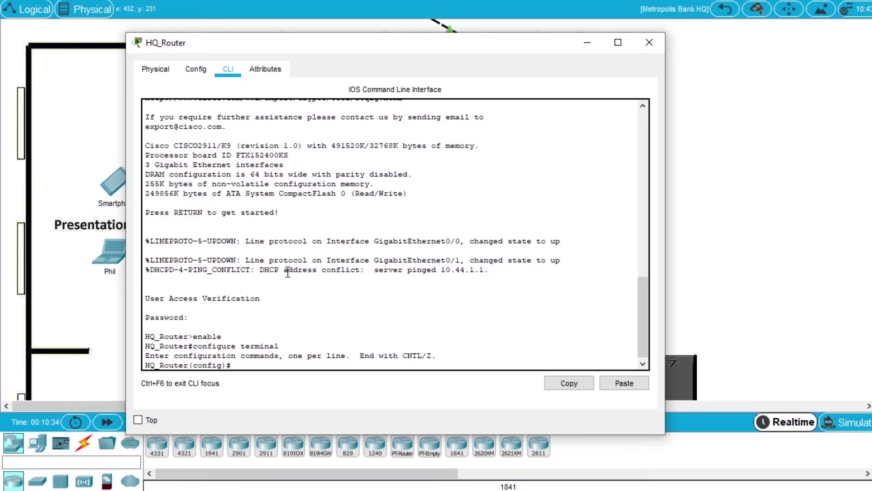
Add ACL 101 entries 'deny tcp any any eq 80' and 'permit ip any any'.
type("access-list 101 deny")
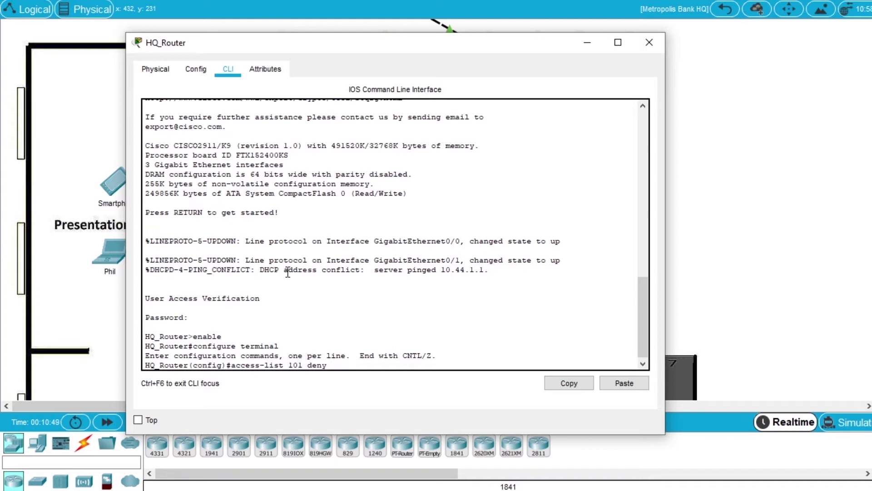
type(" tcp anu")
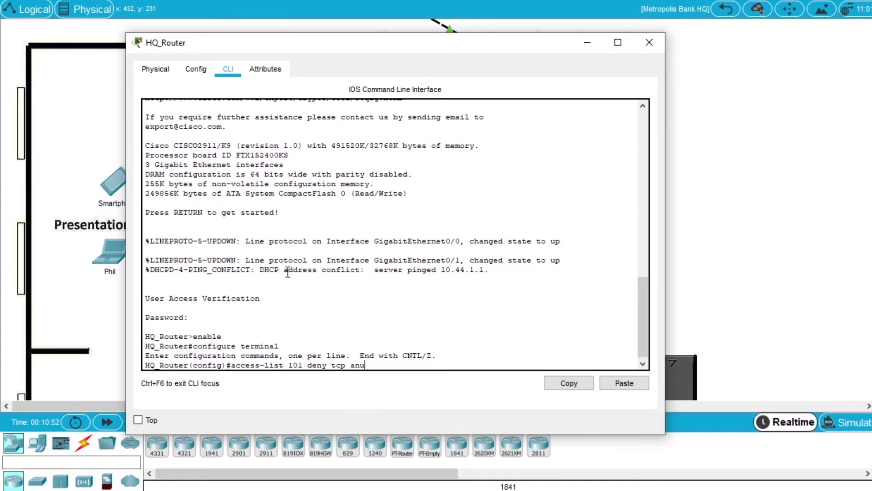
key("BackSpace")
type("y any eq 80")
key("Return")
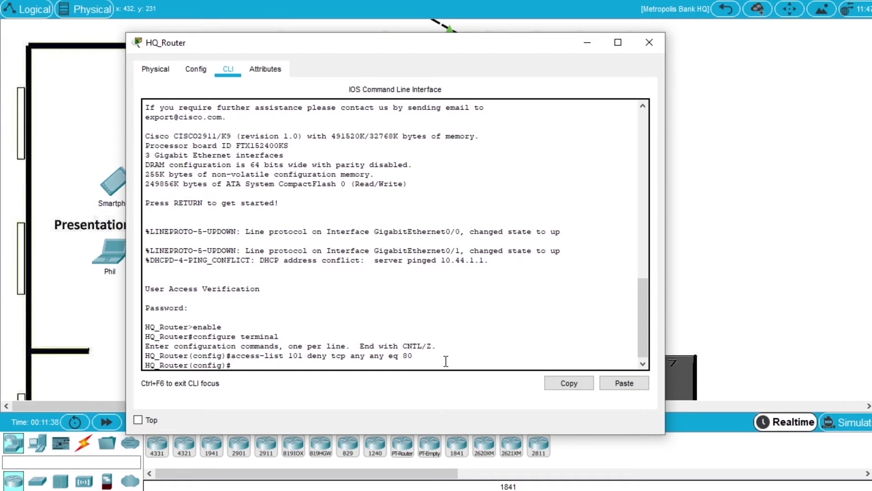
type("access-list 101 permit")
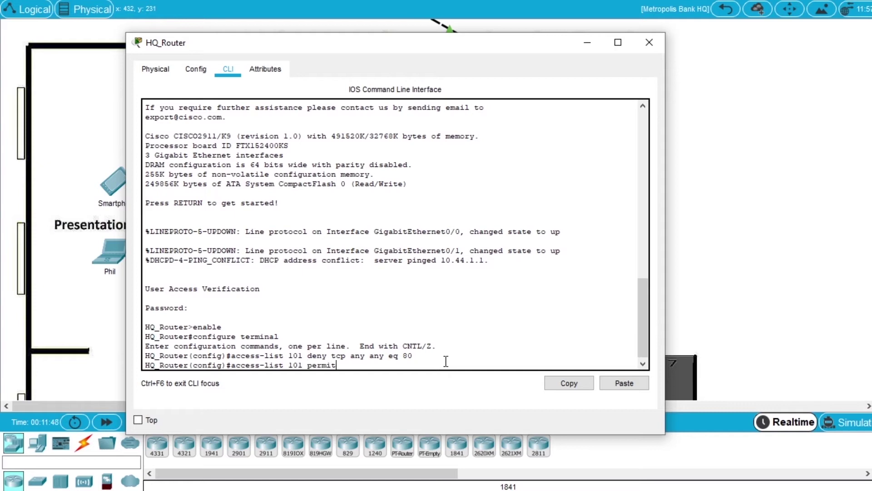
type(" ip")
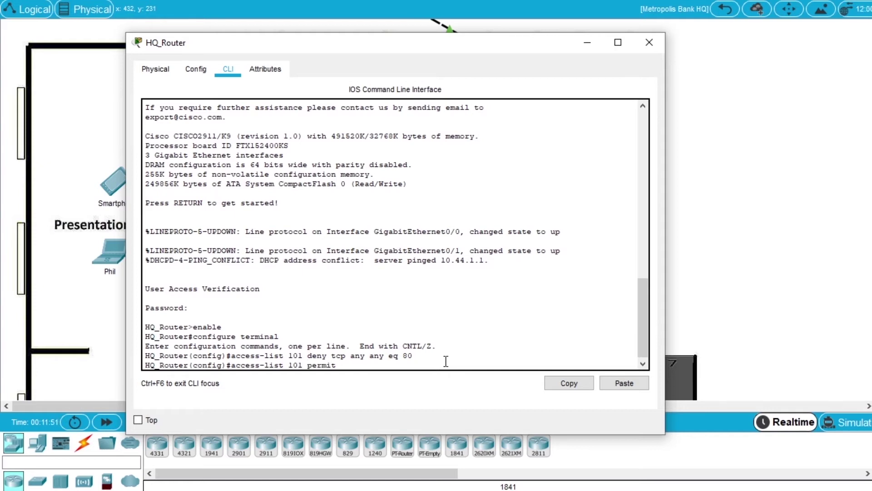
type(" any any")
key("Return")
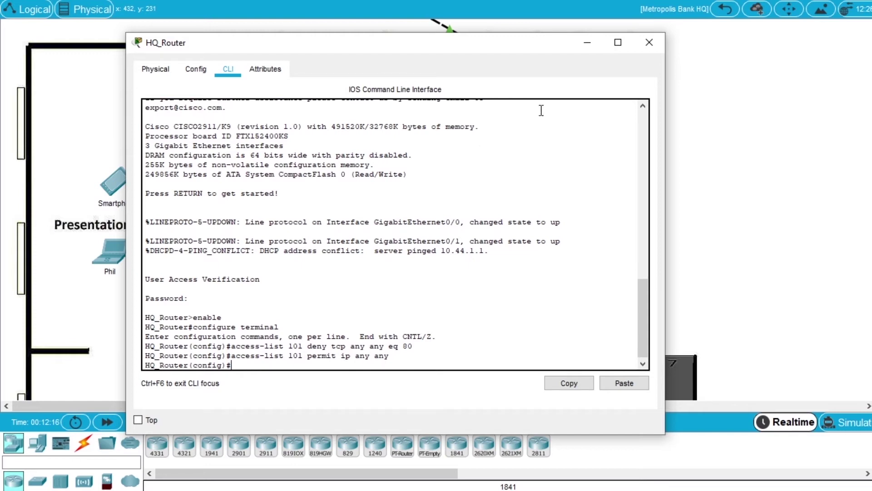
Enable 'Always Show Port Labels in Logical Workspace' in Preferences, then reopen HQ_Router's console.
left_click(586, 45)
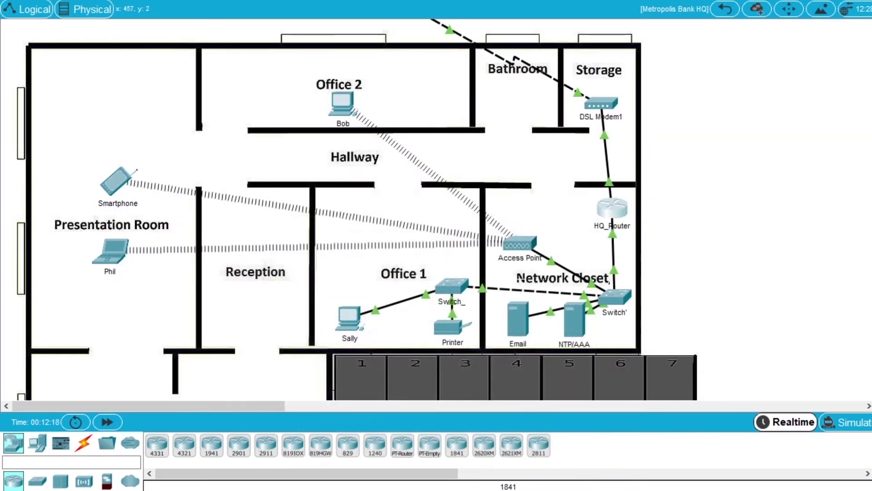
key("ctrl+r")
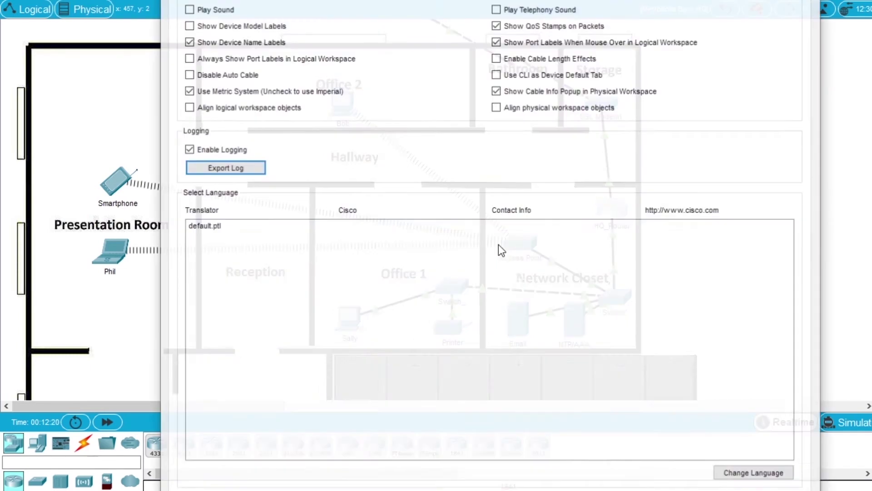
left_click(241, 58)
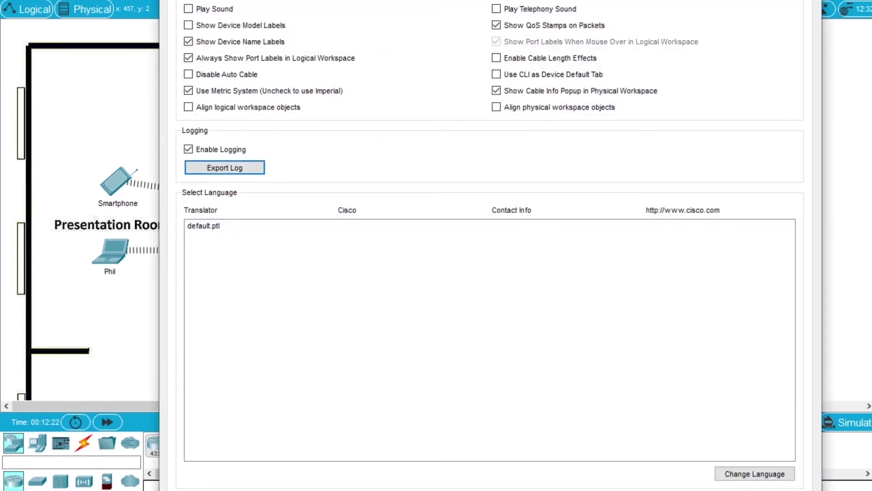
key("Escape")
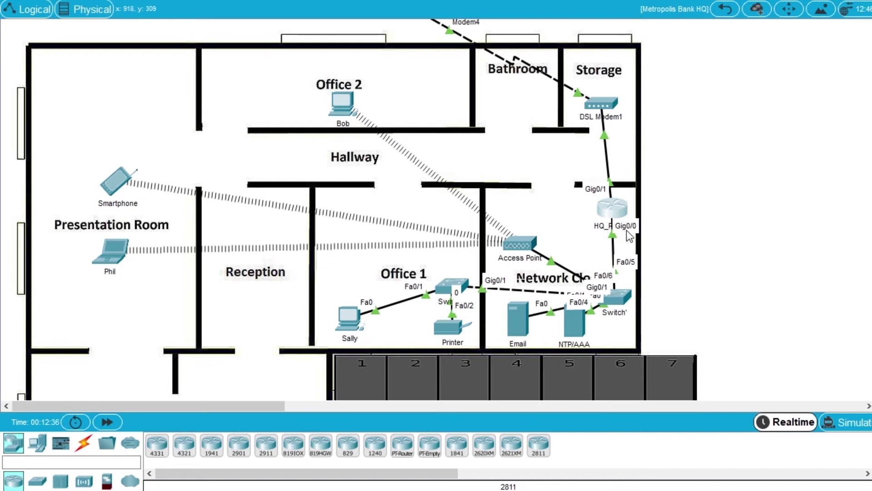
left_click(613, 209)
Enter interface configuration for gigabitEthernet 0/0 on HQ_Router.
left_click_drag(399, 27, 319, 24)
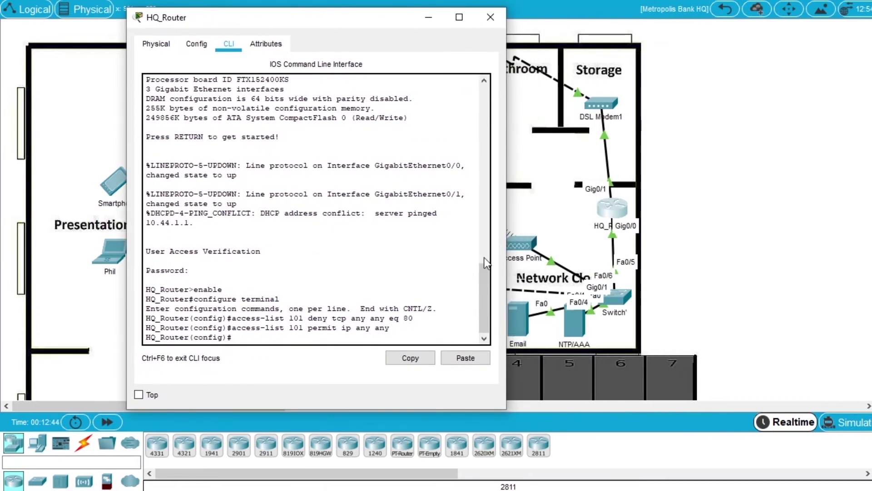
left_click_drag(119, 241, 29, 241)
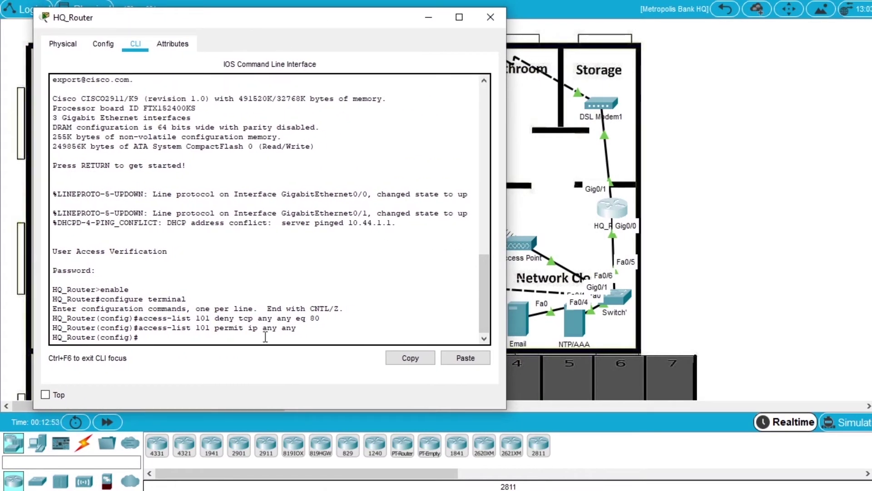
type("inter")
key("Tab")
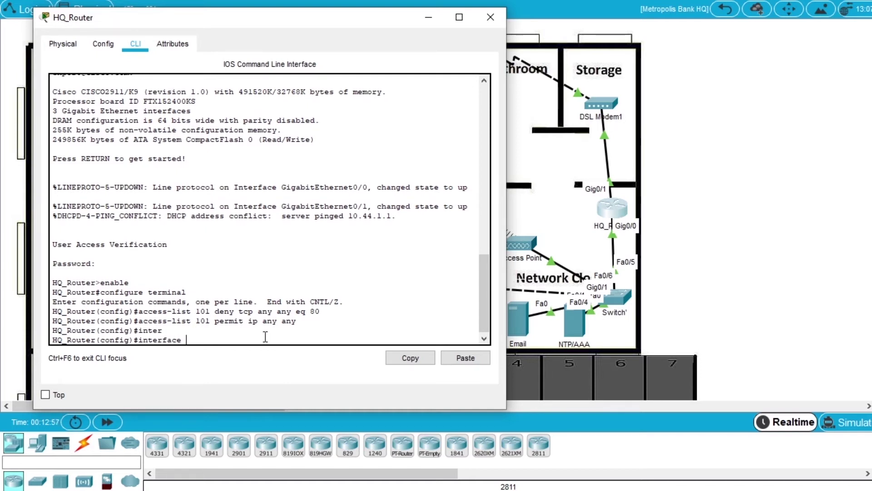
type("gig")
key("Tab")
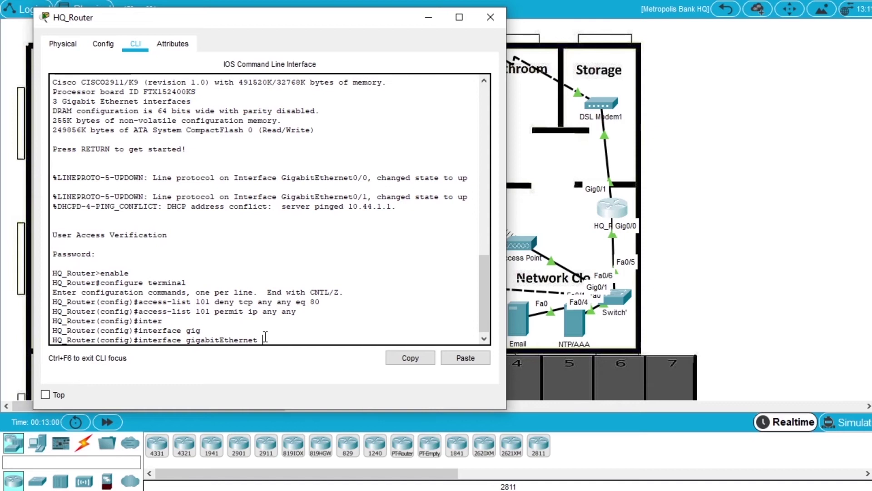
type("0/0")
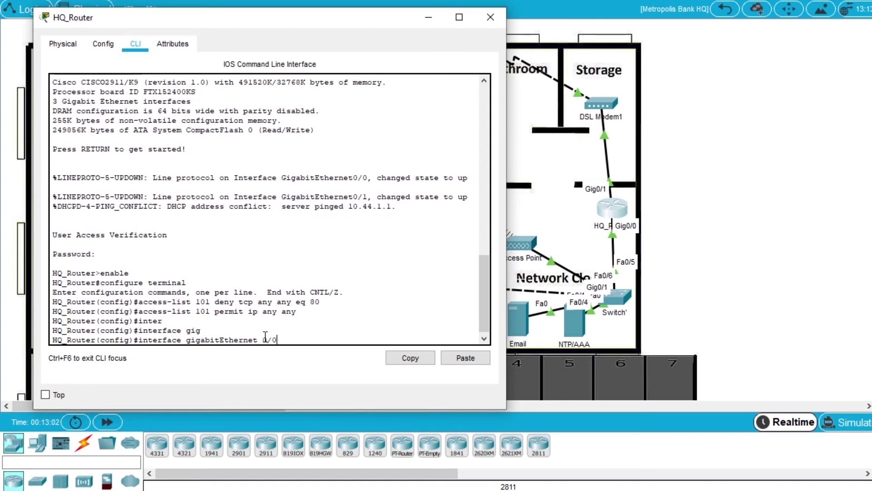
key("Return")
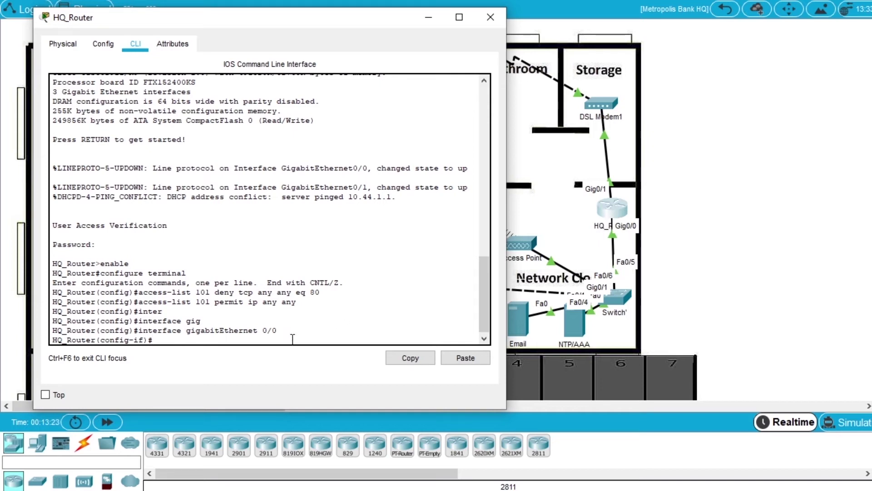
Apply 'ip access-group 101 in' and return to privileged exec with end.
type("ip access-group 101")
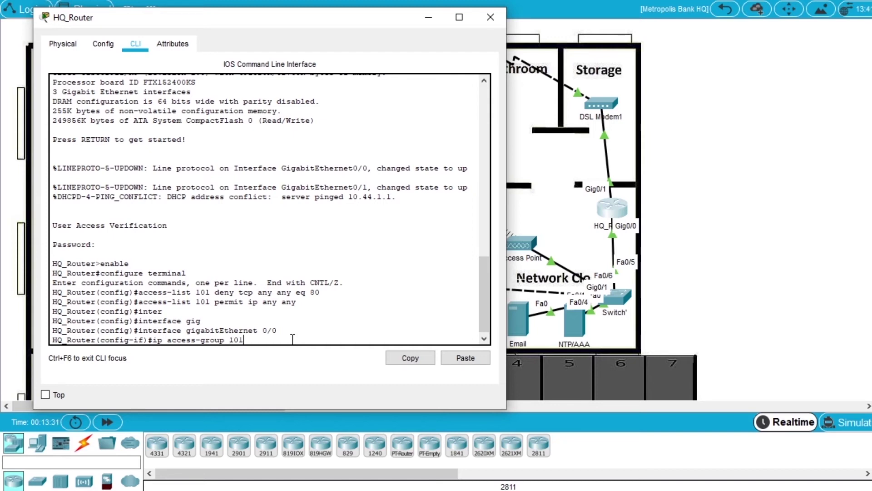
type(" in")
key("Return")
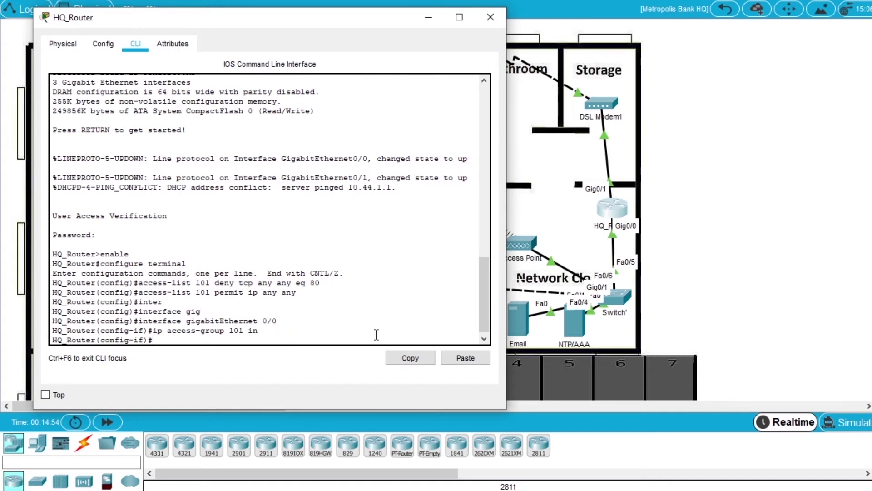
type("end")
key("Return")
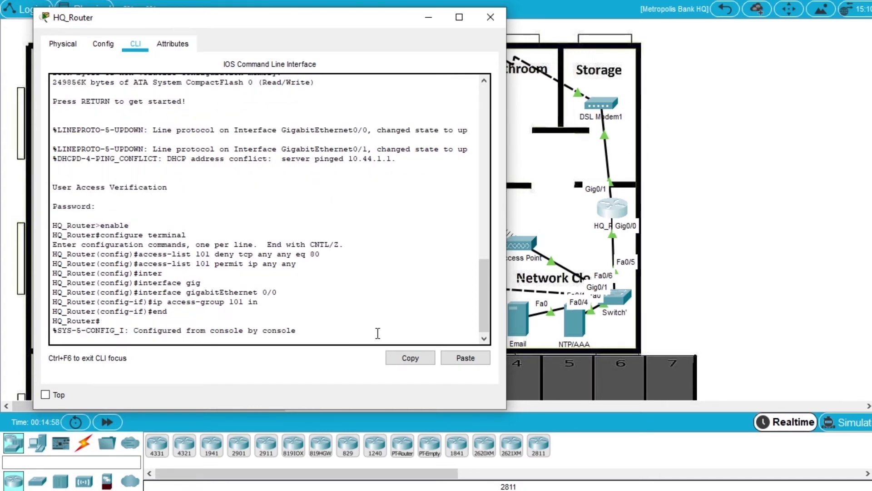
key("Return")
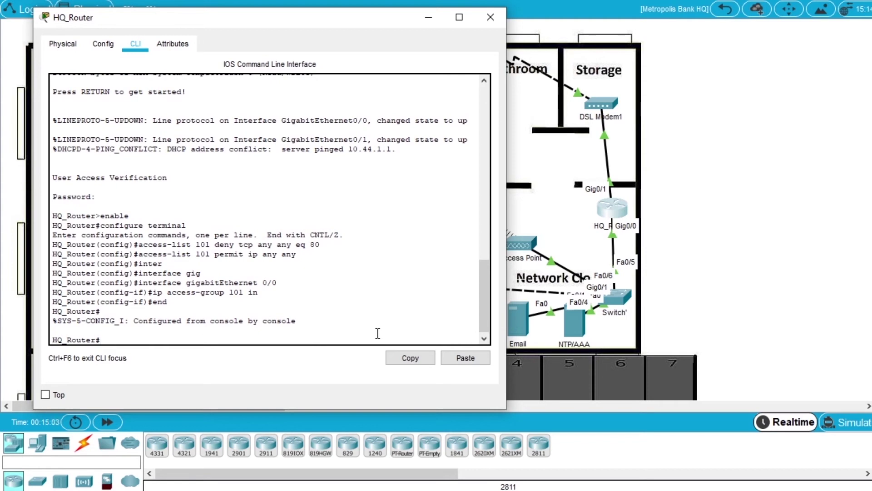
Close HQ_Router and open the web browser on Sally's Office 1 PC.
left_click(490, 17)
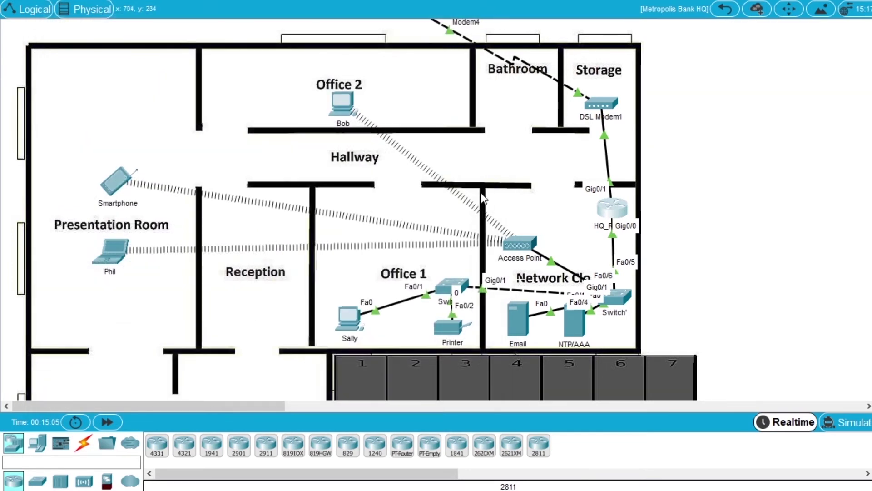
left_click(348, 323)
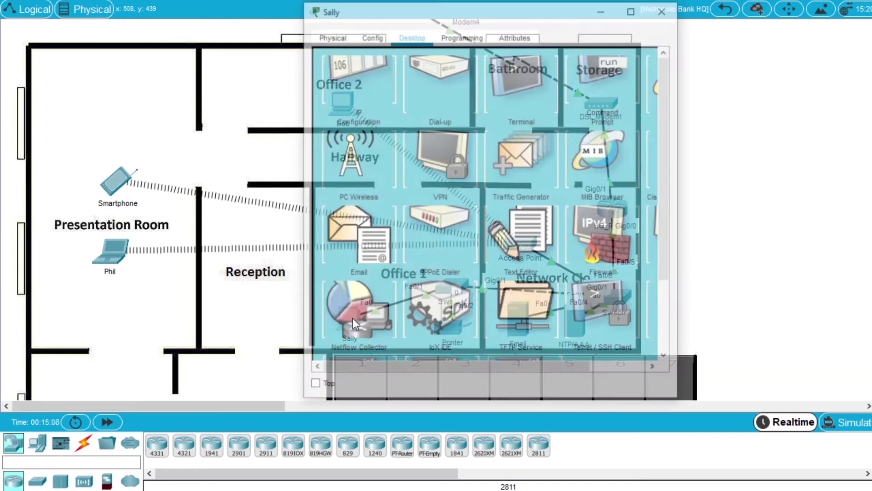
left_click_drag(441, 6, 263, 47)
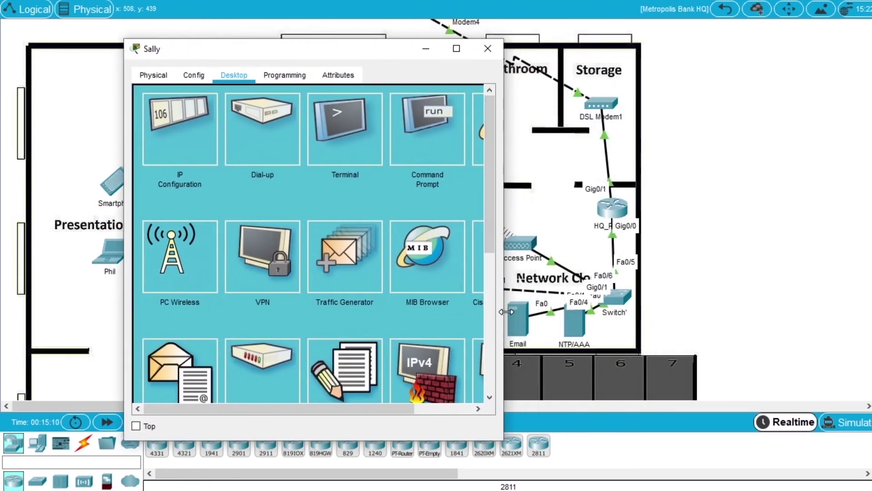
left_click_drag(502, 319, 689, 318)
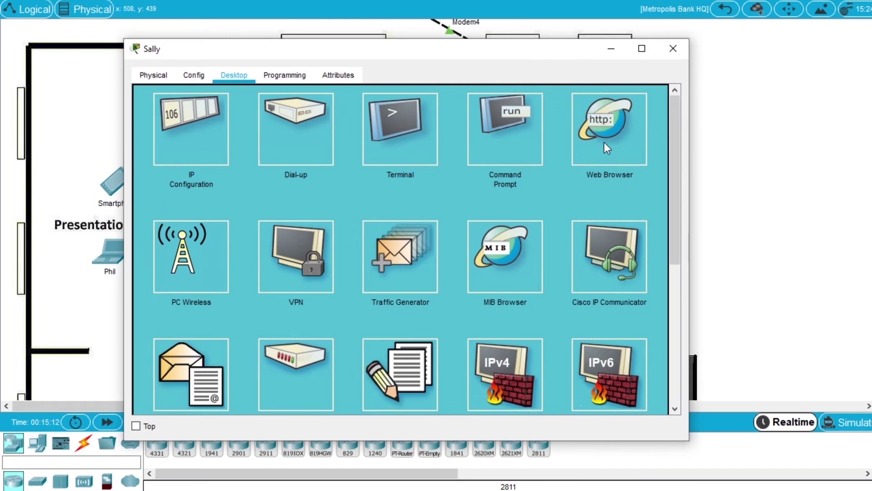
left_click(605, 143)
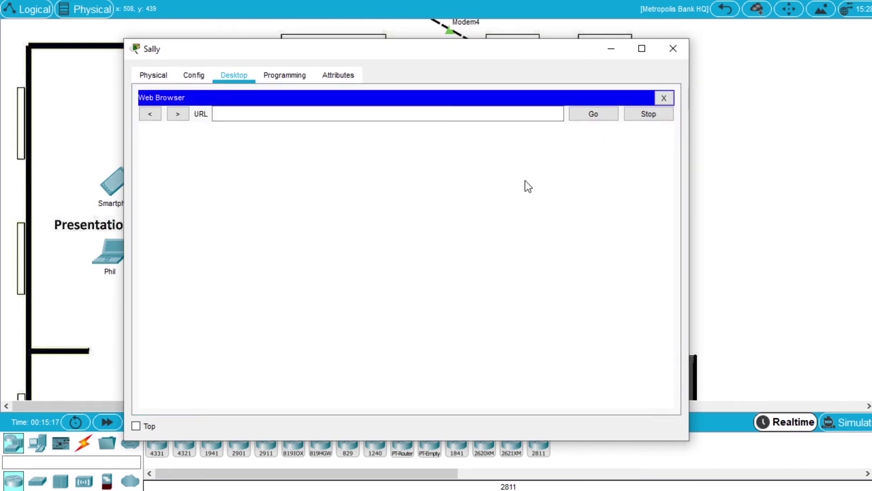
left_click(268, 113)
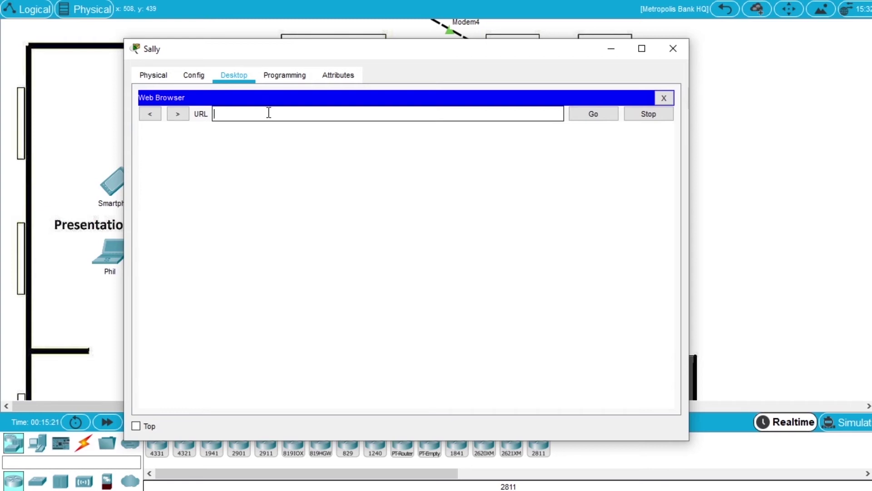
type("http://www.cisco.corp")
left_click(591, 117)
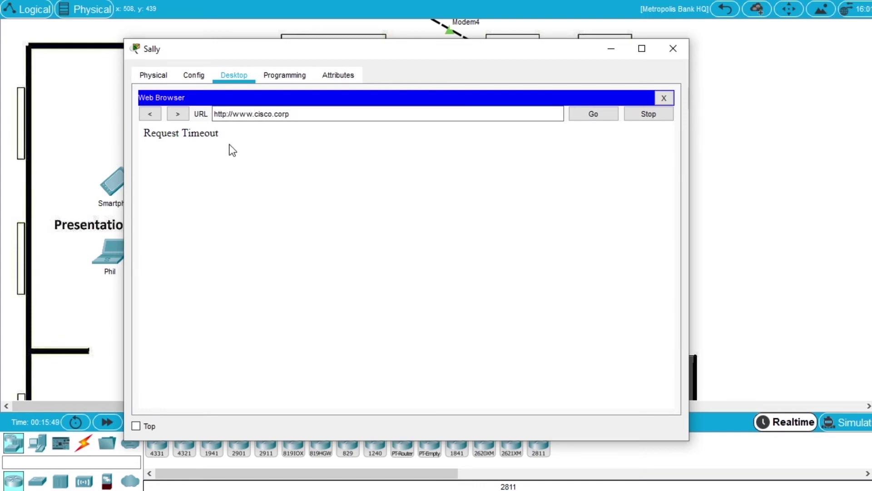
left_click(227, 114)
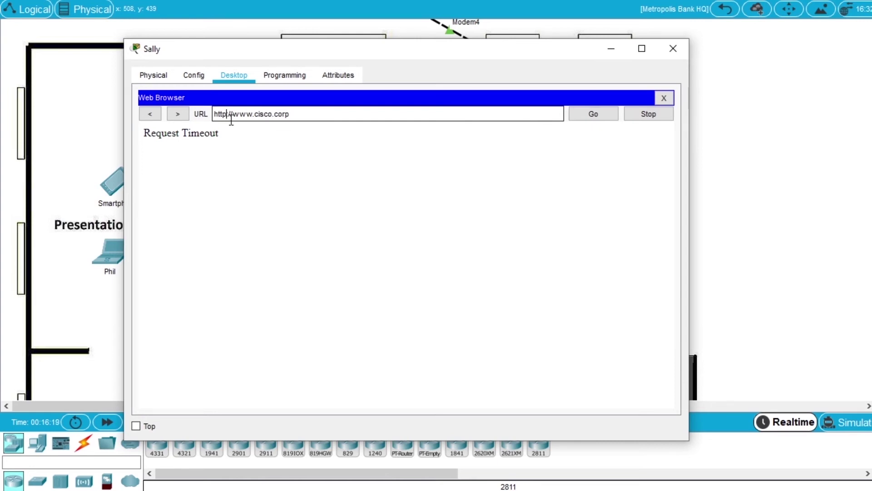
type("s")
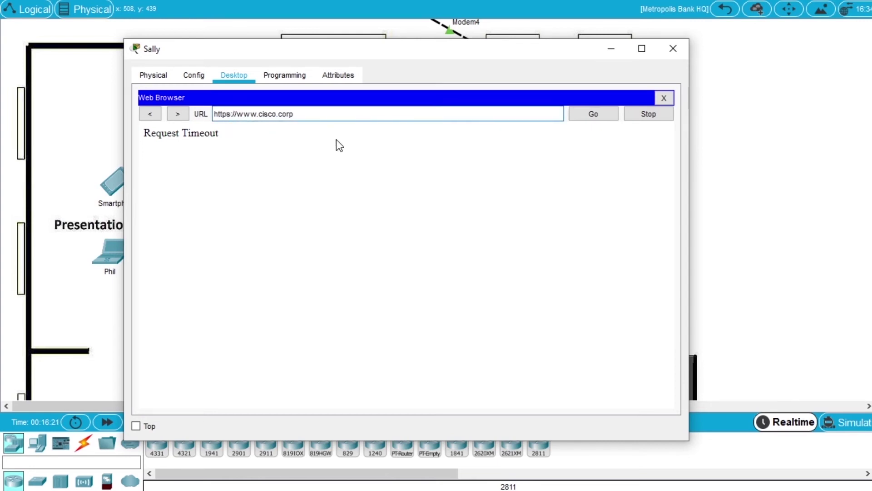
left_click(607, 117)
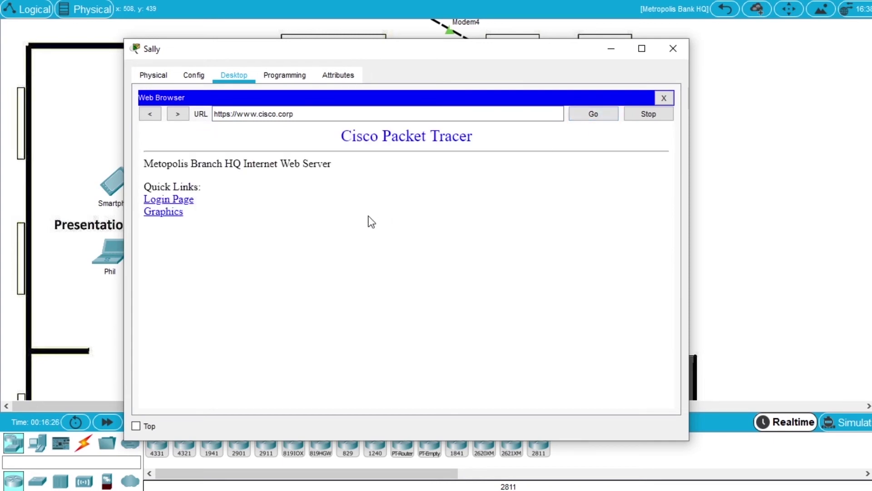
left_click_drag(447, 52, 328, 40)
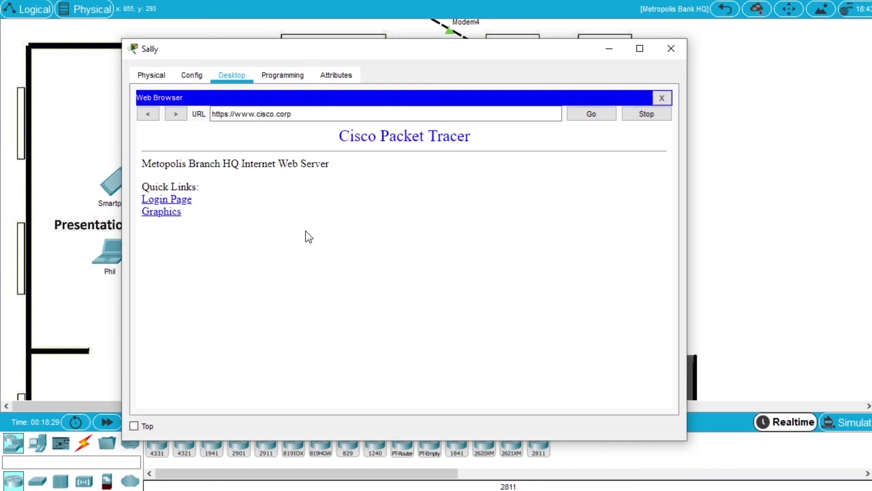
left_click_drag(489, 48, 368, 46)
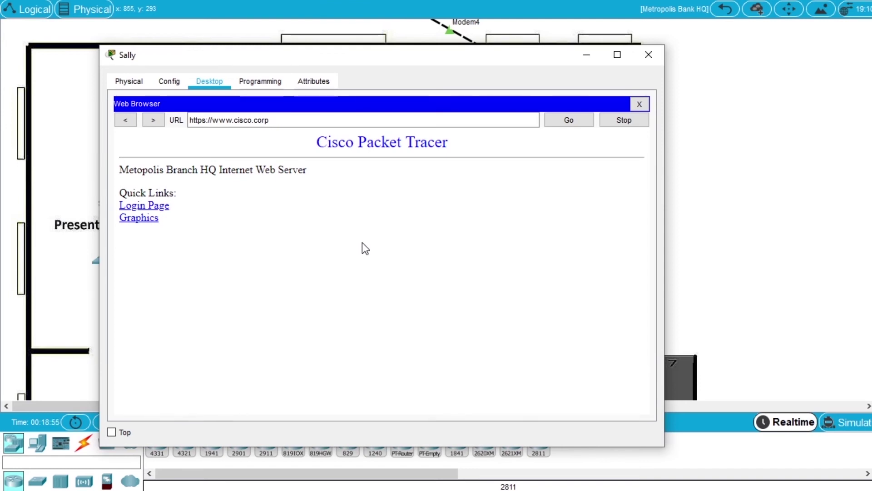
Close the Office 1 PC and open the Email server's Firewall app.
left_click(649, 55)
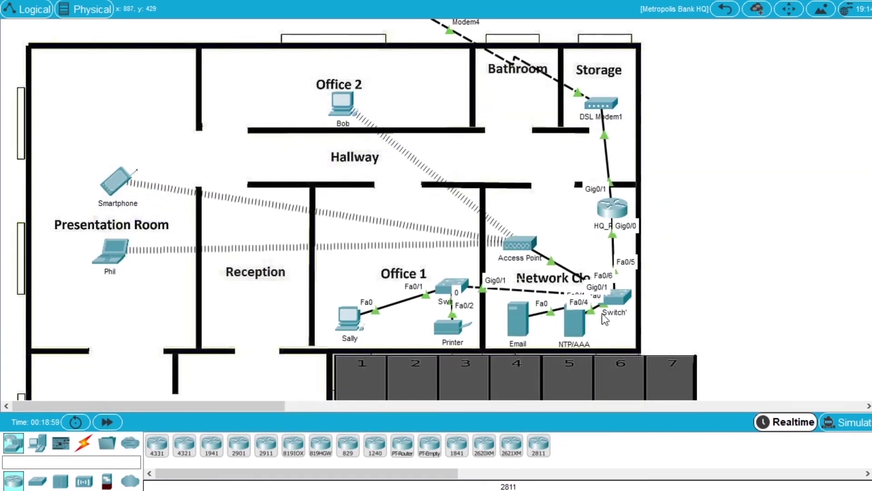
left_click(519, 317)
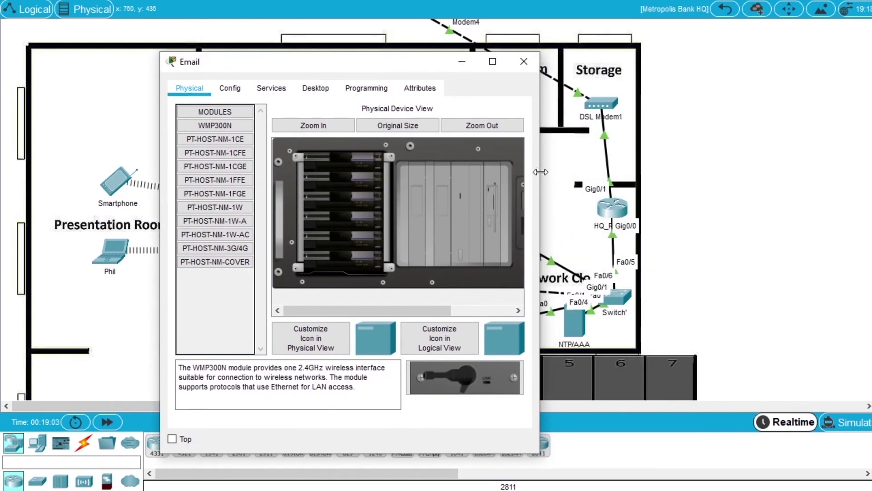
left_click_drag(540, 172, 686, 172)
left_click(322, 91)
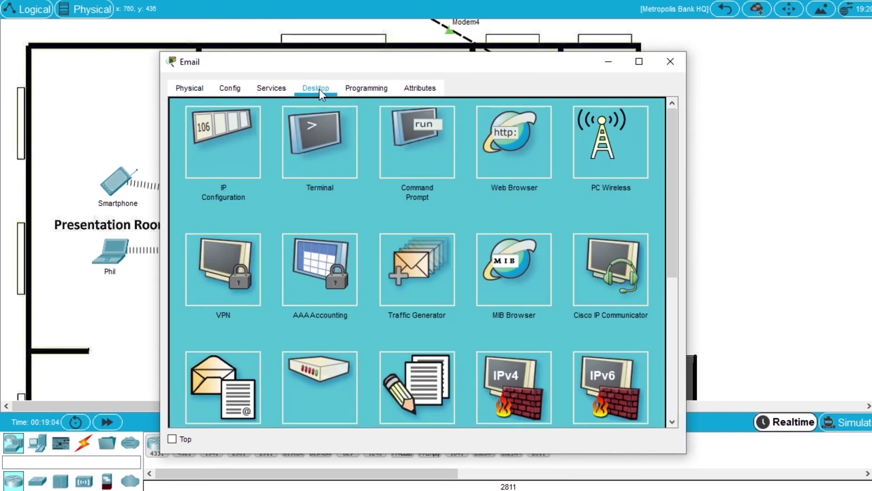
scroll(527, 181, "down", 1)
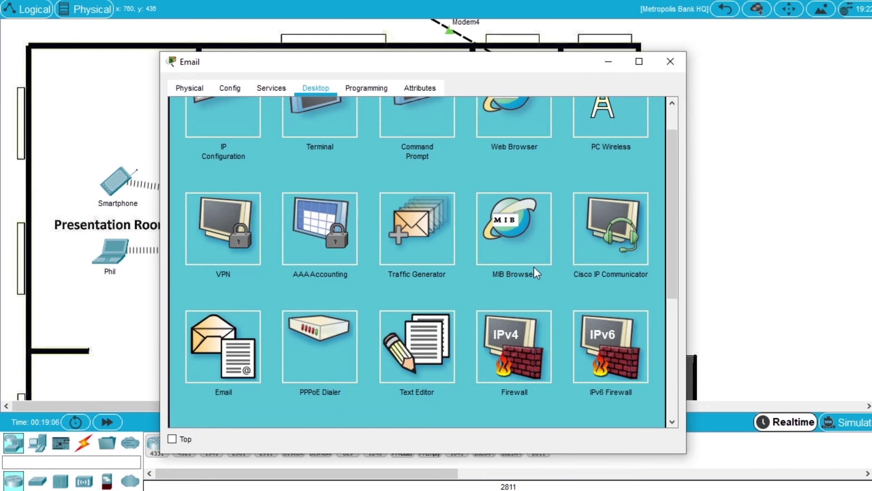
left_click(522, 343)
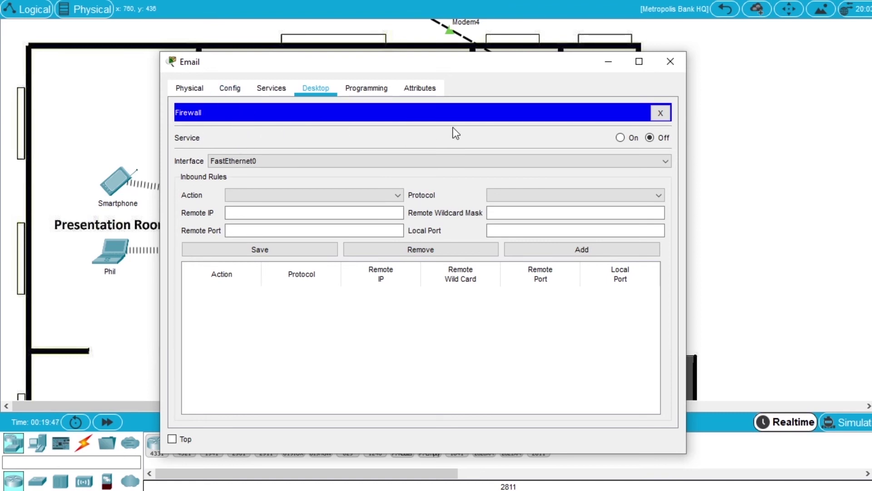
Turn the Email server's firewall service on.
left_click(619, 138)
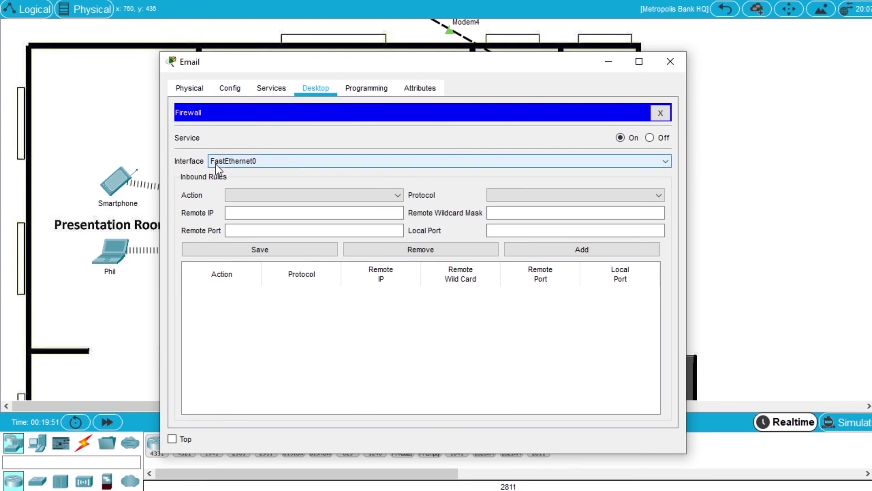
left_click_drag(454, 65, 299, 52)
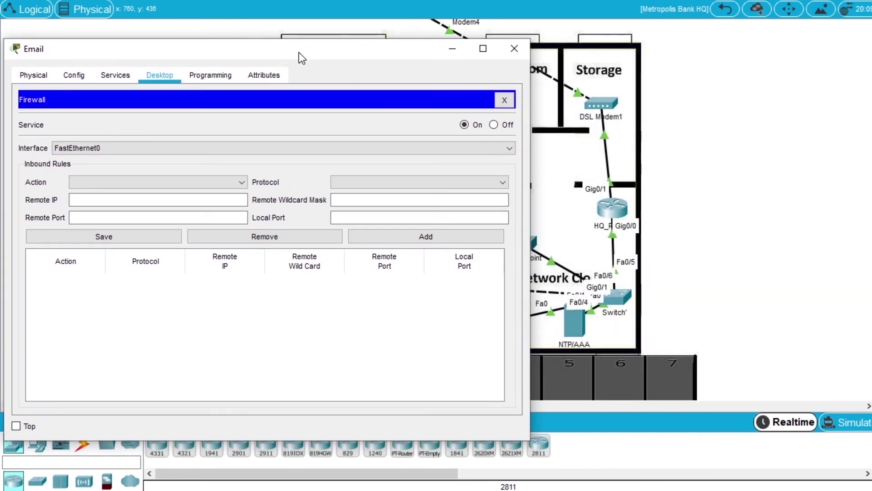
left_click_drag(372, 55, 294, 52)
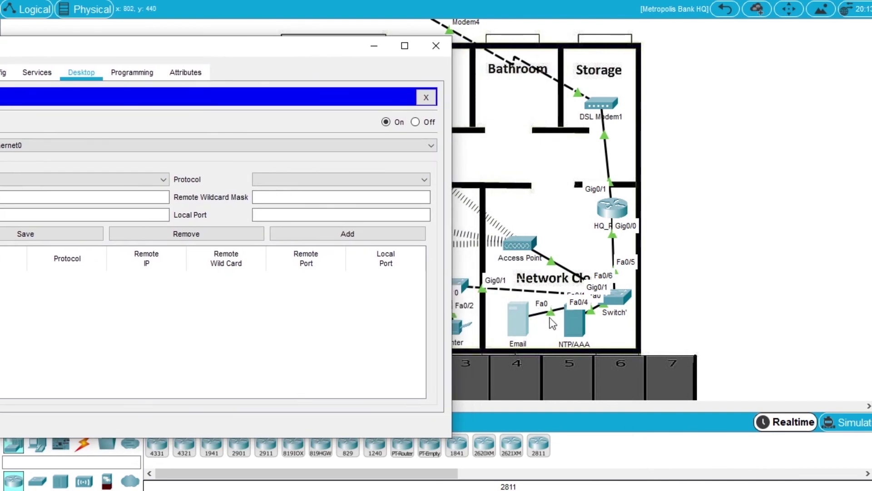
left_click_drag(228, 59, 439, 43)
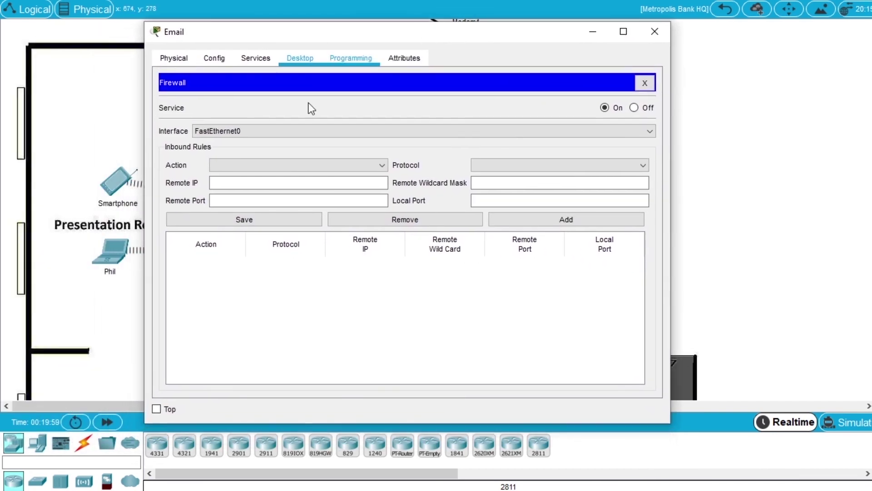
Start an inbound rule on FastEthernet0 with action Deny and protocol TCP.
left_click(244, 130)
left_click(244, 144)
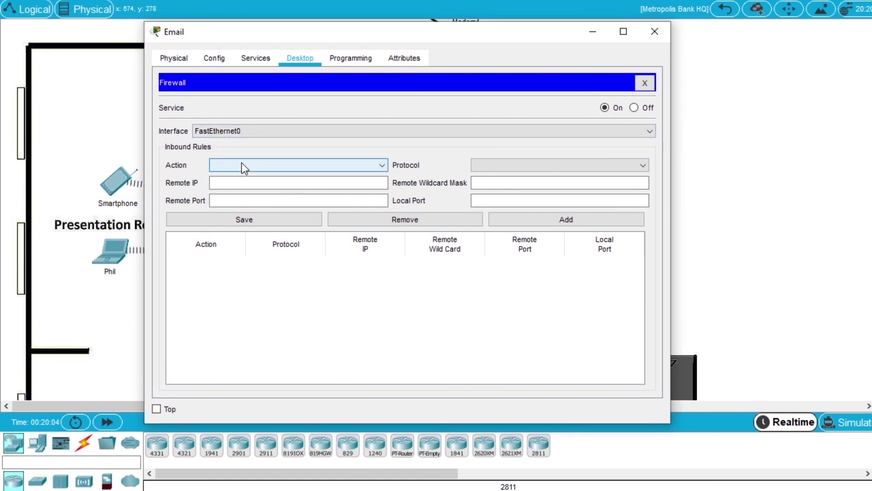
left_click(242, 163)
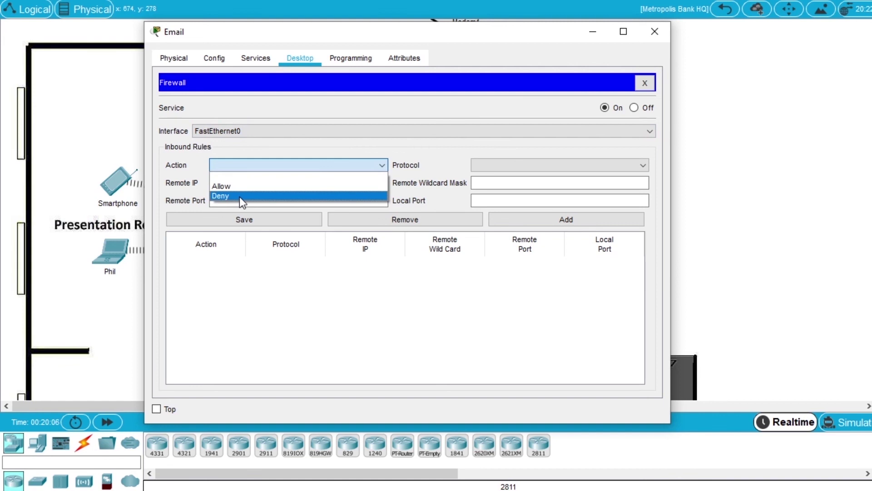
left_click(239, 196)
left_click(487, 164)
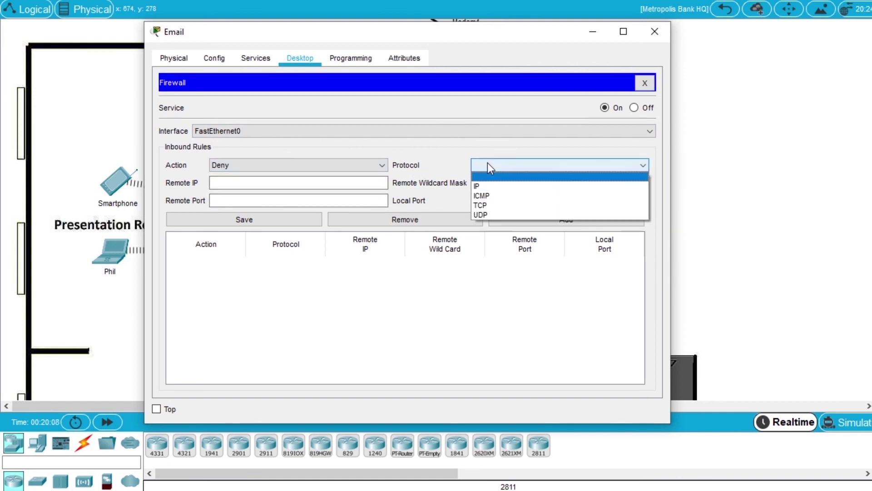
left_click(495, 207)
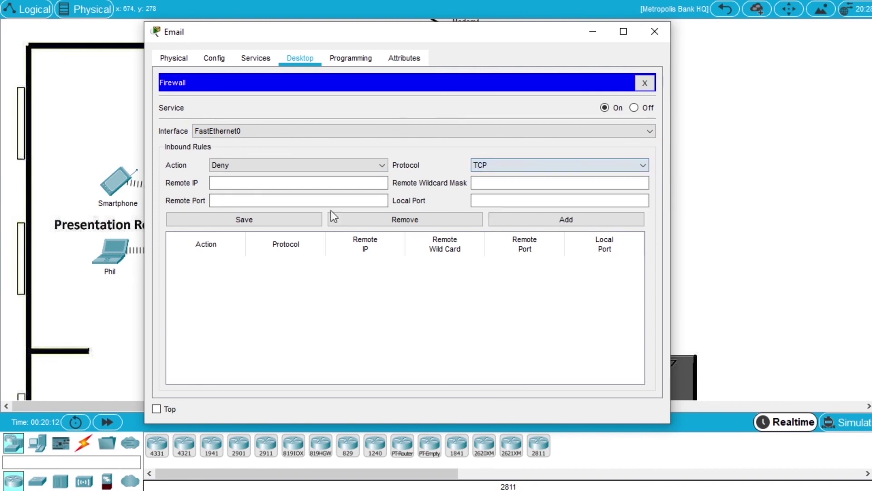
left_click(228, 184)
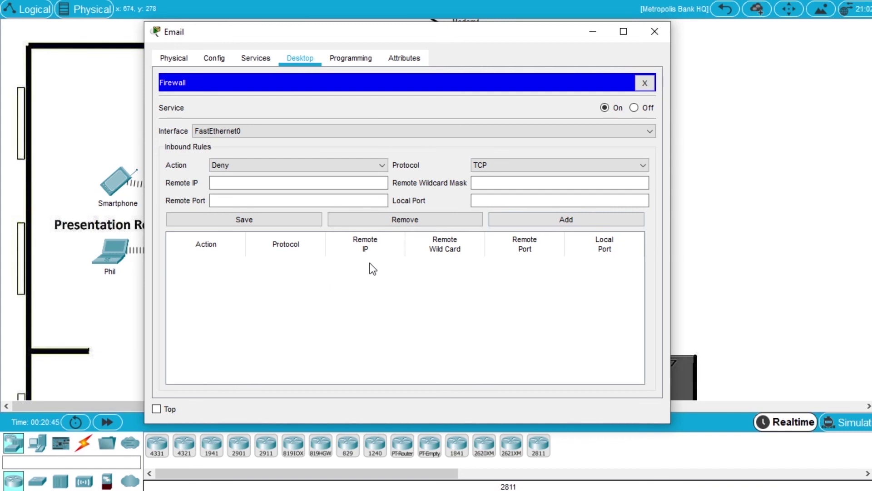
left_click(656, 37)
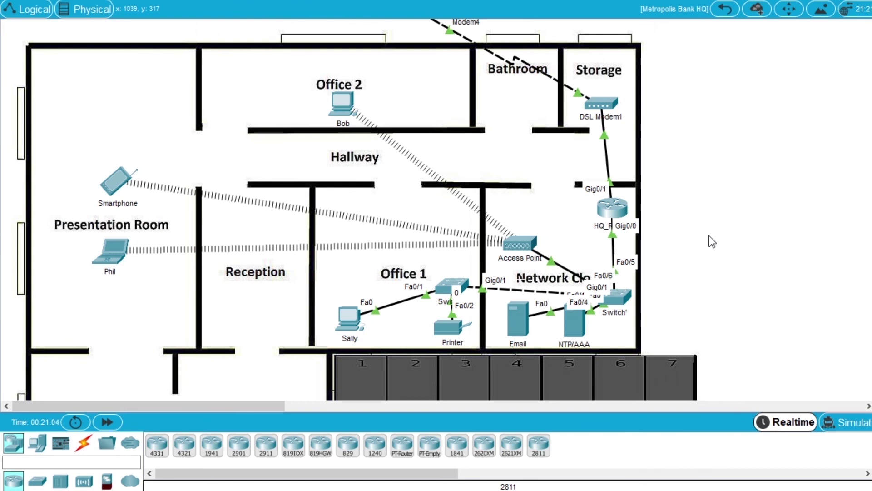